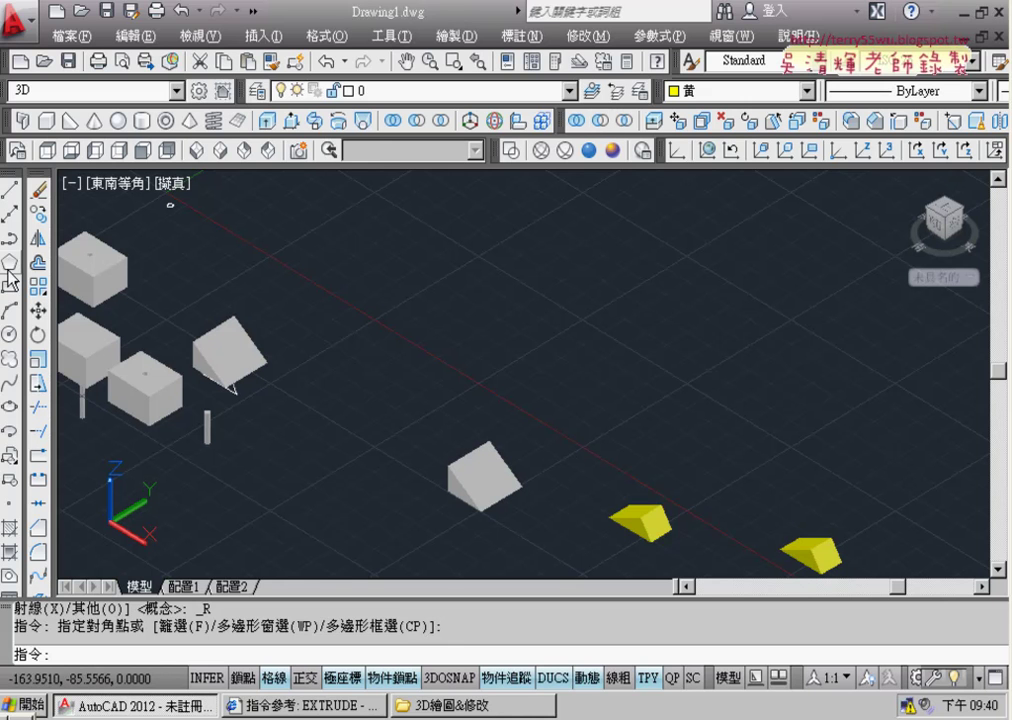
Select the top-left box, then pan and zoom in close on the grey wedge and neighbouring box
{"action": "left_click", "coordinate": [80, 258]}
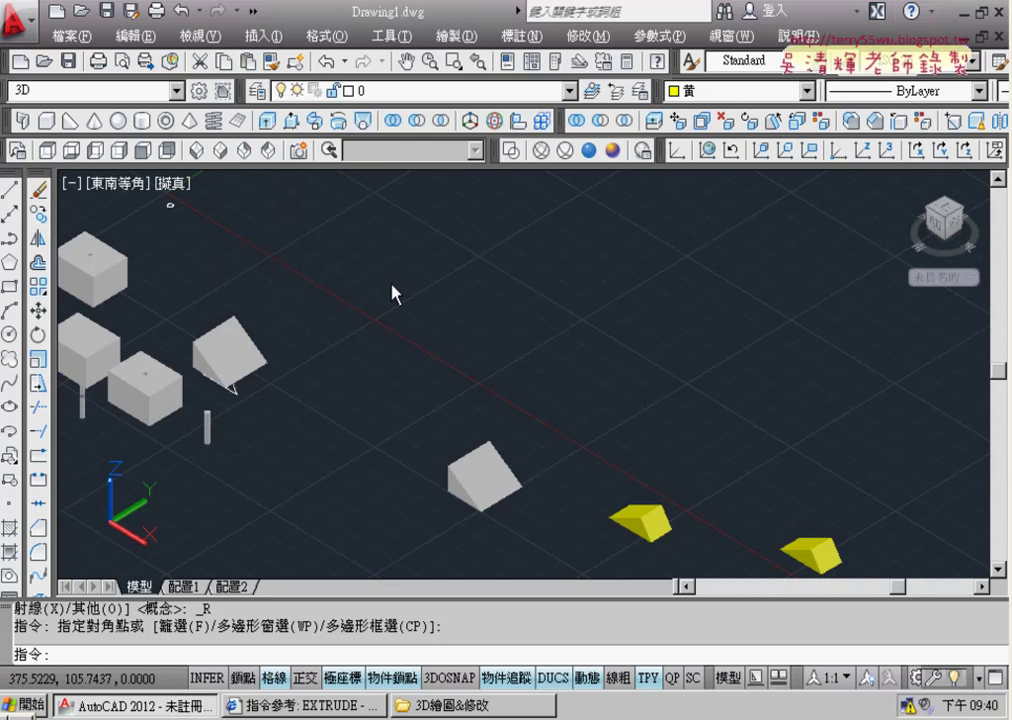
{"action": "mouse_move", "coordinate": [465, 302]}
{"action": "middle_mouse_down"}
{"action": "mouse_move", "coordinate": [393, 287]}
{"action": "mouse_move", "coordinate": [508, 321]}
{"action": "mouse_move", "coordinate": [527, 355]}
{"action": "mouse_move", "coordinate": [549, 357]}
{"action": "middle_mouse_up"}
{"action": "scroll", "coordinate": [393, 287], "scroll_direction": "down", "scroll_amount": 2}
{"action": "scroll", "coordinate": [458, 321], "scroll_direction": "up", "scroll_amount": 2}
{"action": "scroll", "coordinate": [458, 321], "scroll_direction": "up", "scroll_amount": 2}
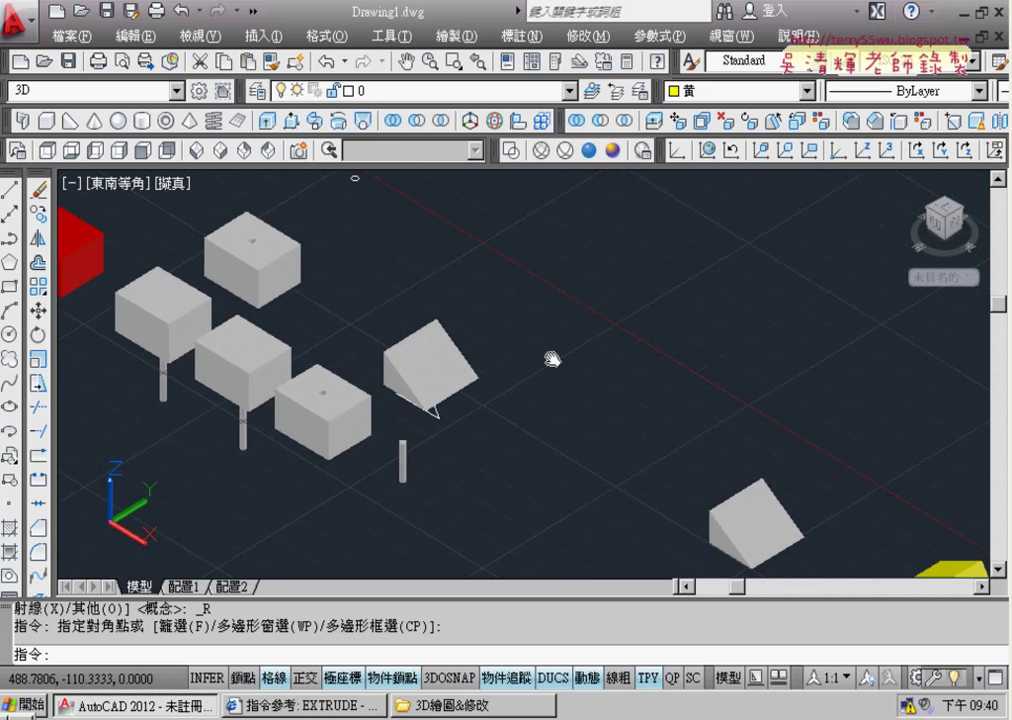
{"action": "scroll", "coordinate": [542, 354], "scroll_direction": "up", "scroll_amount": 2}
{"action": "scroll", "coordinate": [538, 350], "scroll_direction": "up", "scroll_amount": 2}
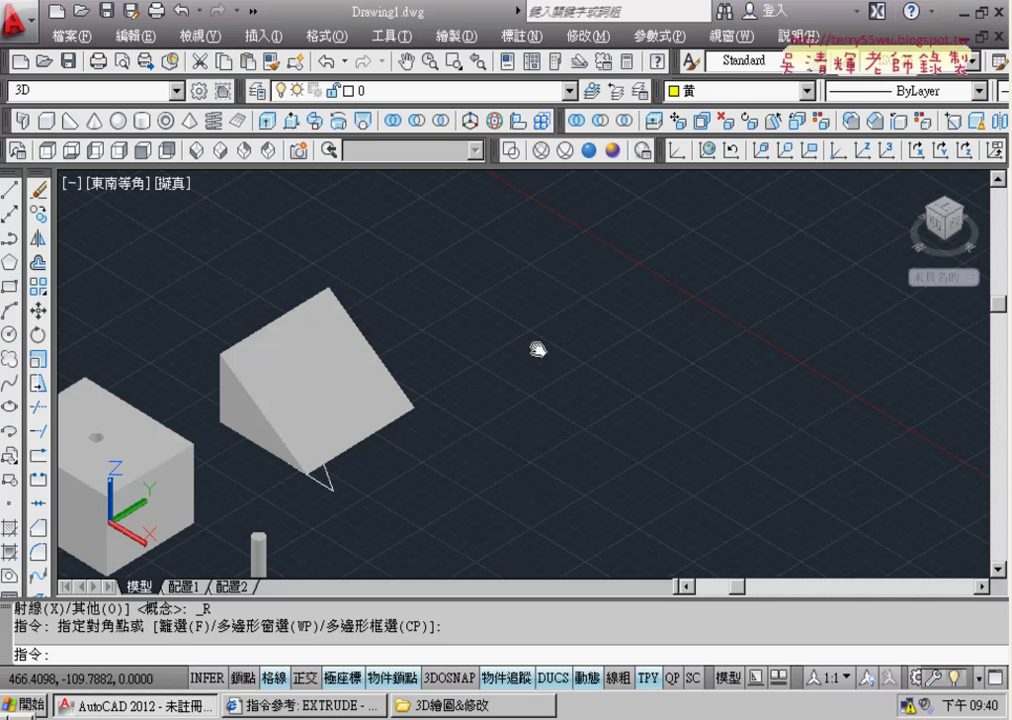
{"action": "middle_click_drag", "start_coordinate": [544, 352], "coordinate": [640, 347]}
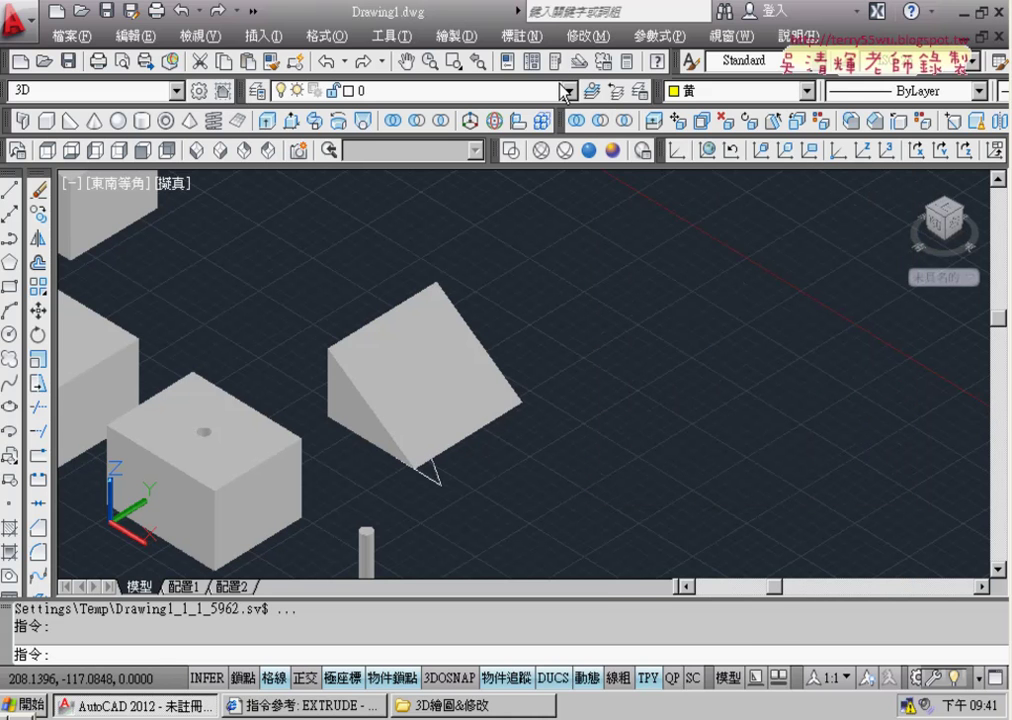
Open the Modify menu and dismiss it without choosing a command
{"action": "left_click", "coordinate": [585, 36]}
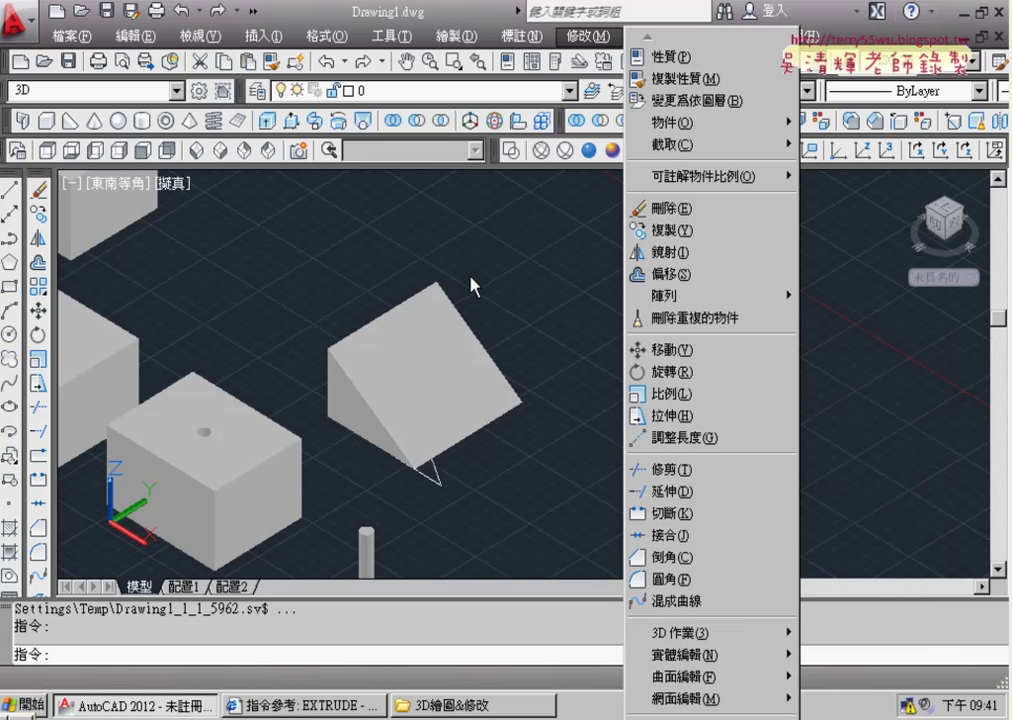
{"action": "left_click", "coordinate": [463, 245]}
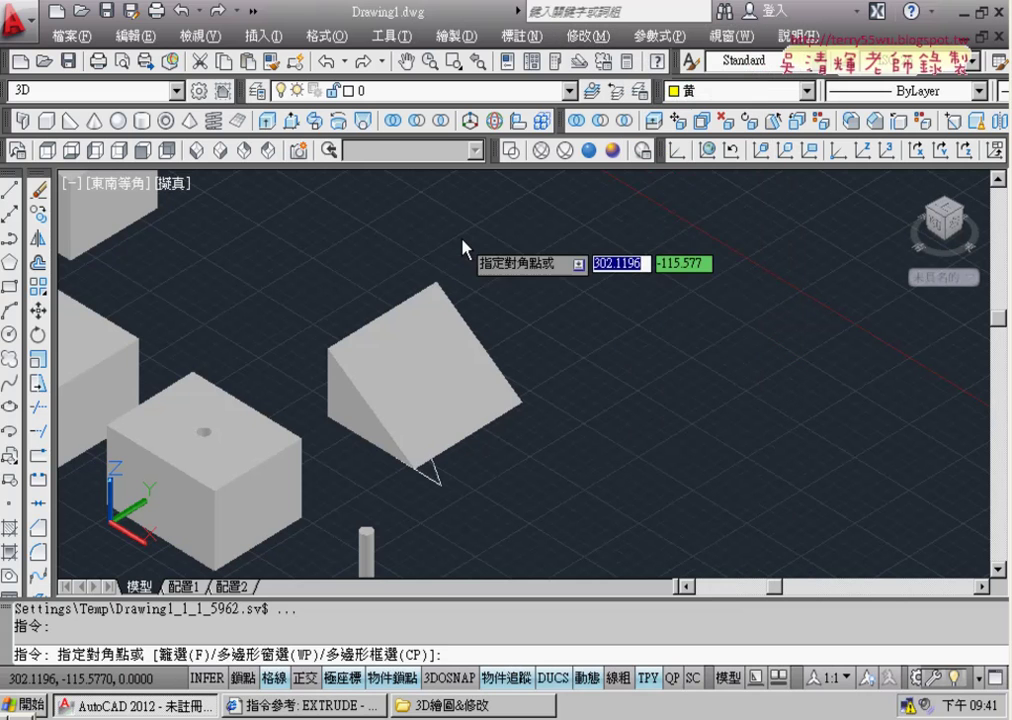
{"action": "left_click", "coordinate": [512, 266]}
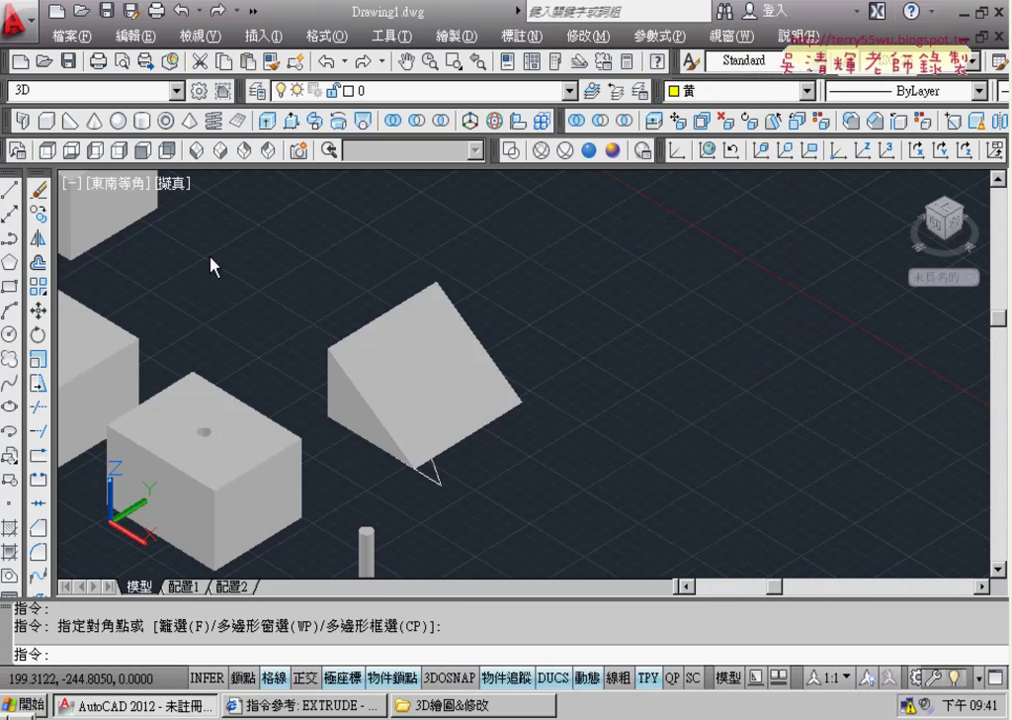
Zoom out and pan until the grey wedge and the three yellow wedges are centred
{"action": "scroll", "coordinate": [212, 265], "scroll_direction": "down", "scroll_amount": 2}
{"action": "middle_click_drag", "start_coordinate": [217, 266], "coordinate": [407, 343]}
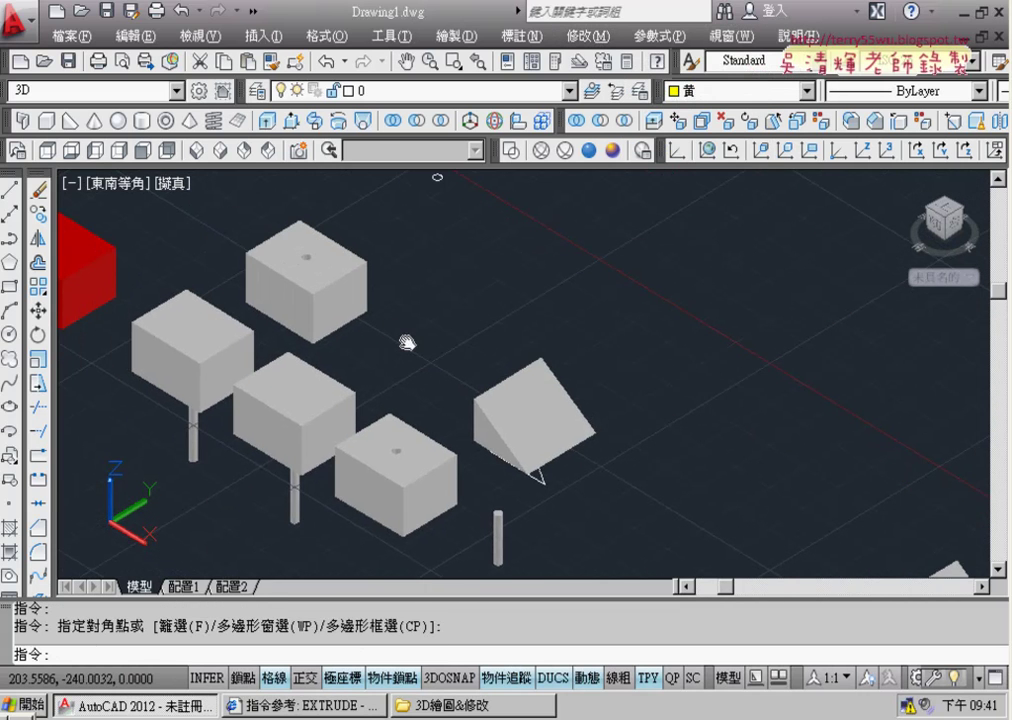
{"action": "scroll", "coordinate": [407, 343], "scroll_direction": "down", "scroll_amount": 1}
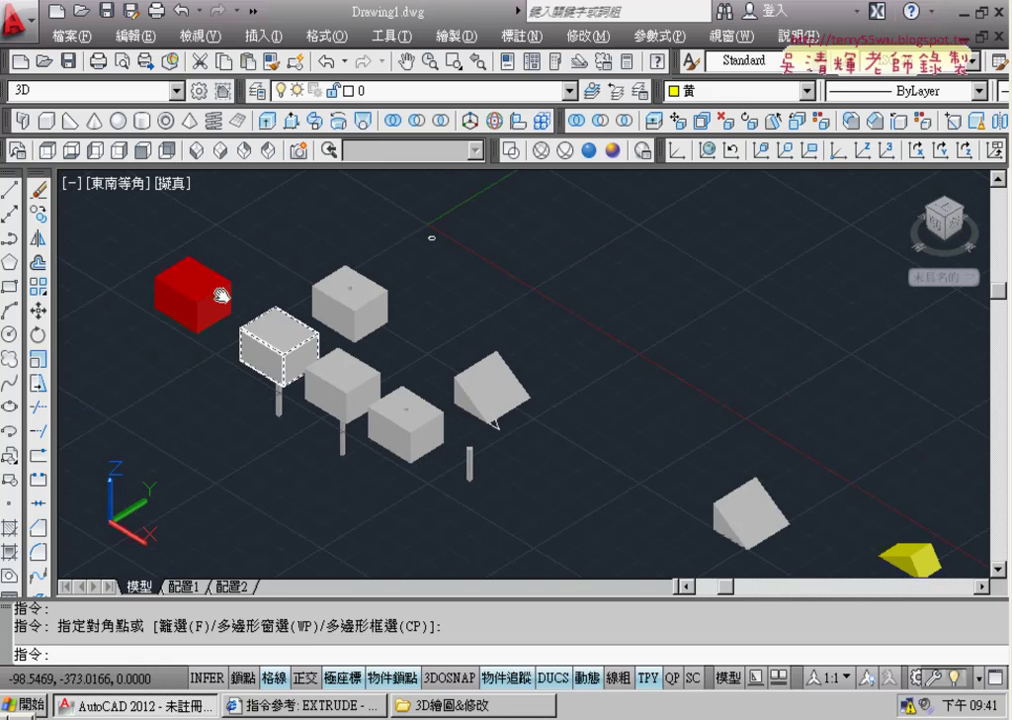
{"action": "middle_click_drag", "start_coordinate": [436, 350], "coordinate": [183, 240]}
{"action": "middle_click_drag", "start_coordinate": [700, 479], "coordinate": [440, 413]}
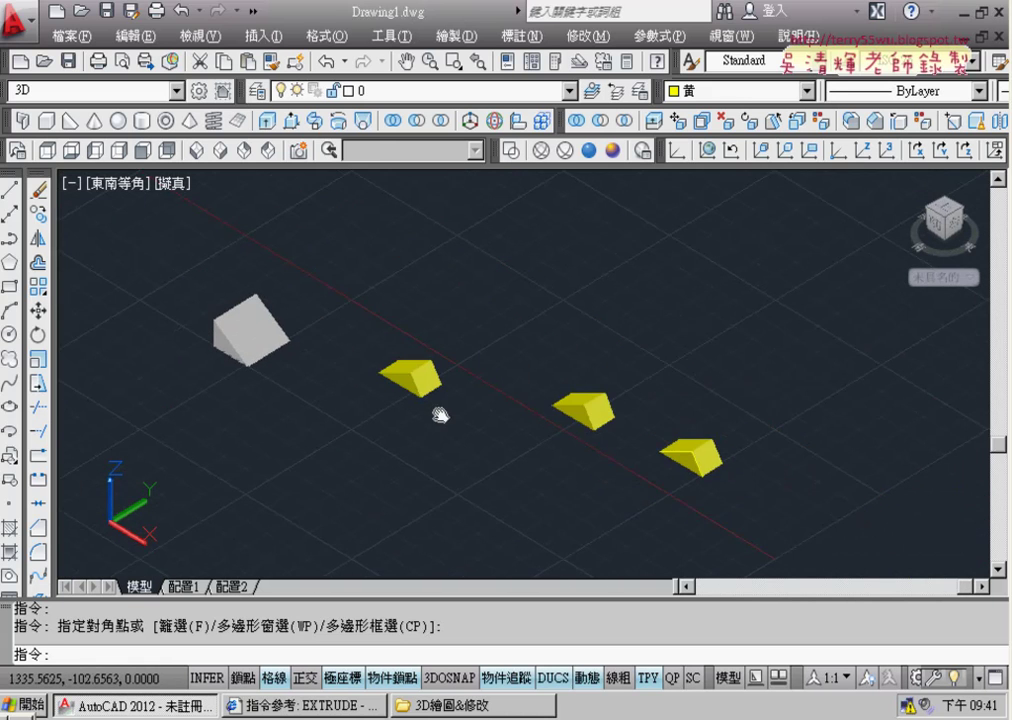
Save the drawing to the Desktop as 20140321.dwg
{"action": "left_click", "coordinate": [64, 45]}
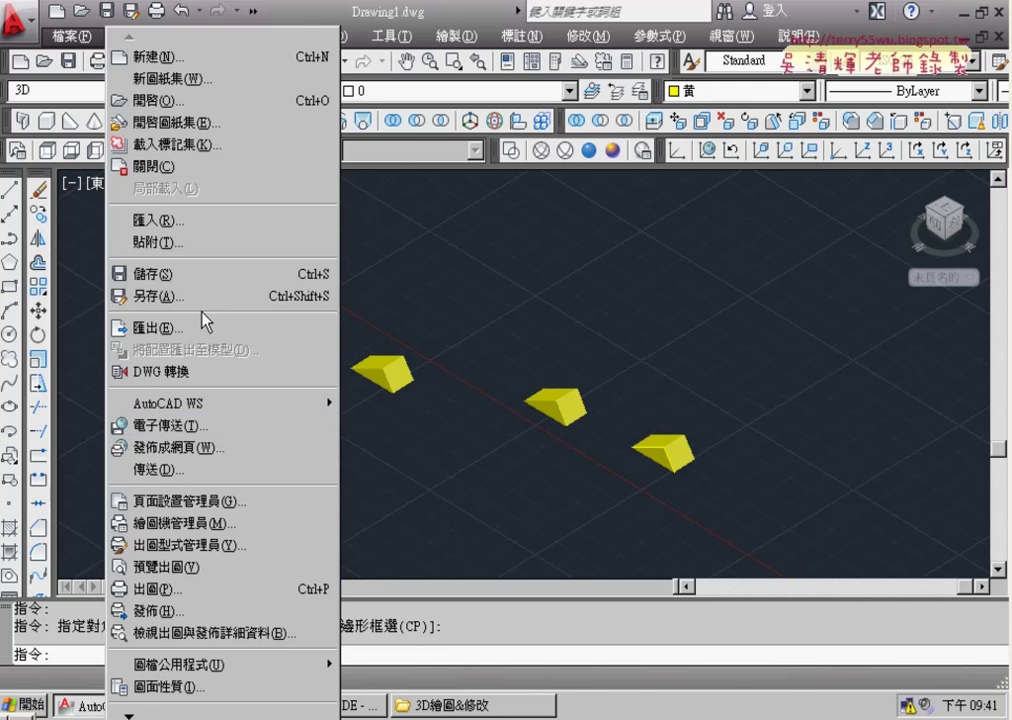
{"action": "key", "text": "Escape"}
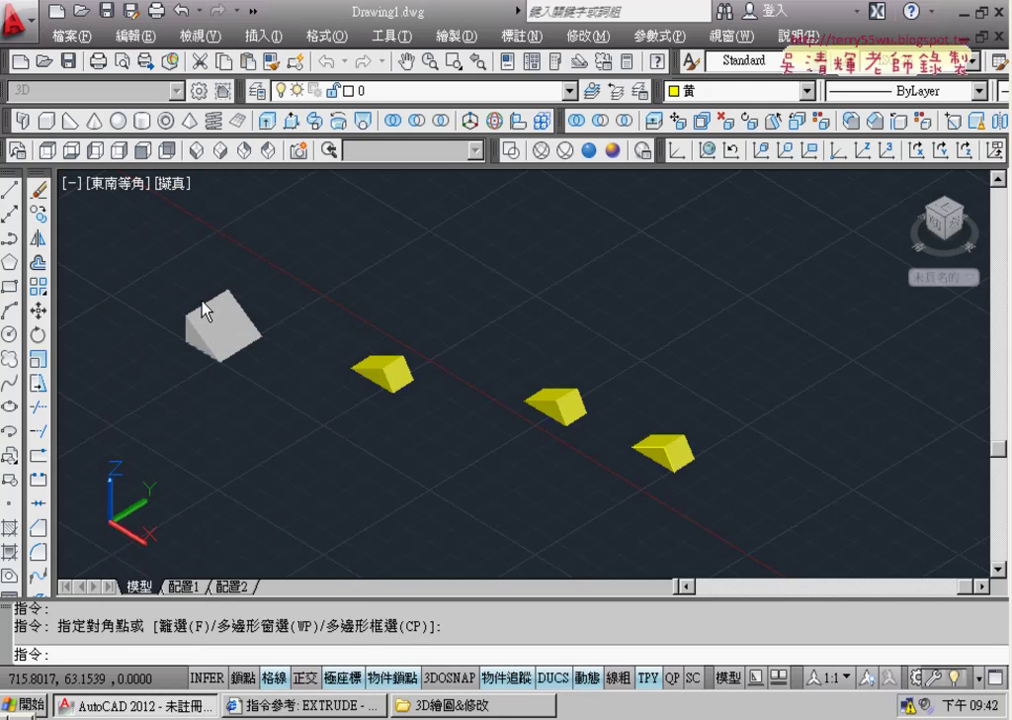
{"action": "key", "text": "ctrl+shift+s"}
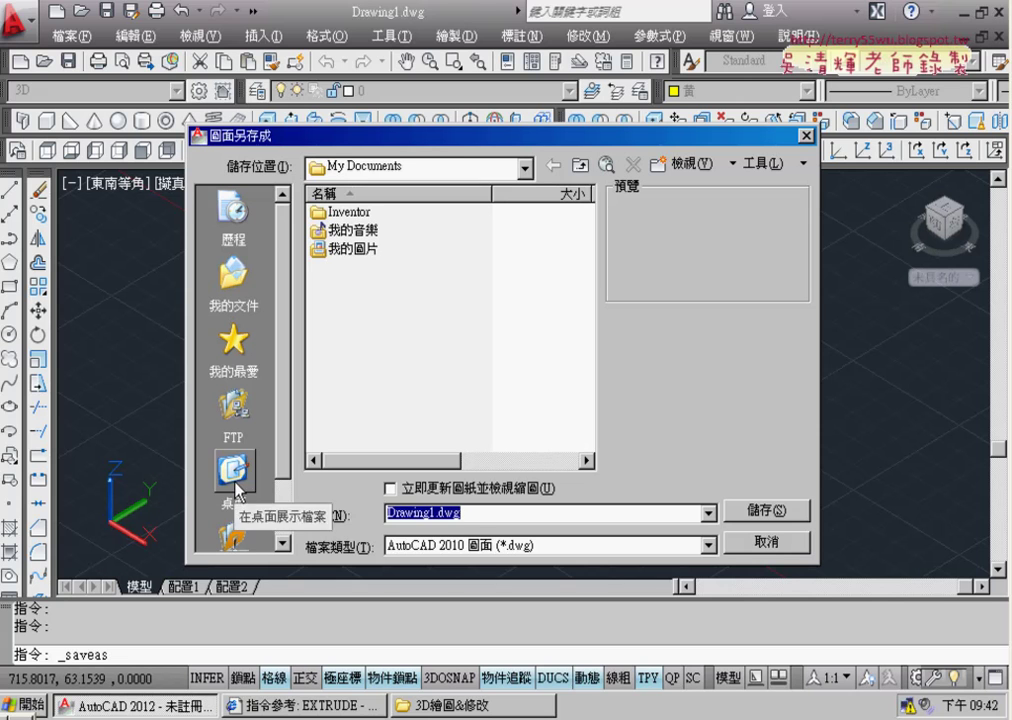
{"action": "left_click", "coordinate": [236, 475]}
{"action": "double_click", "coordinate": [509, 513]}
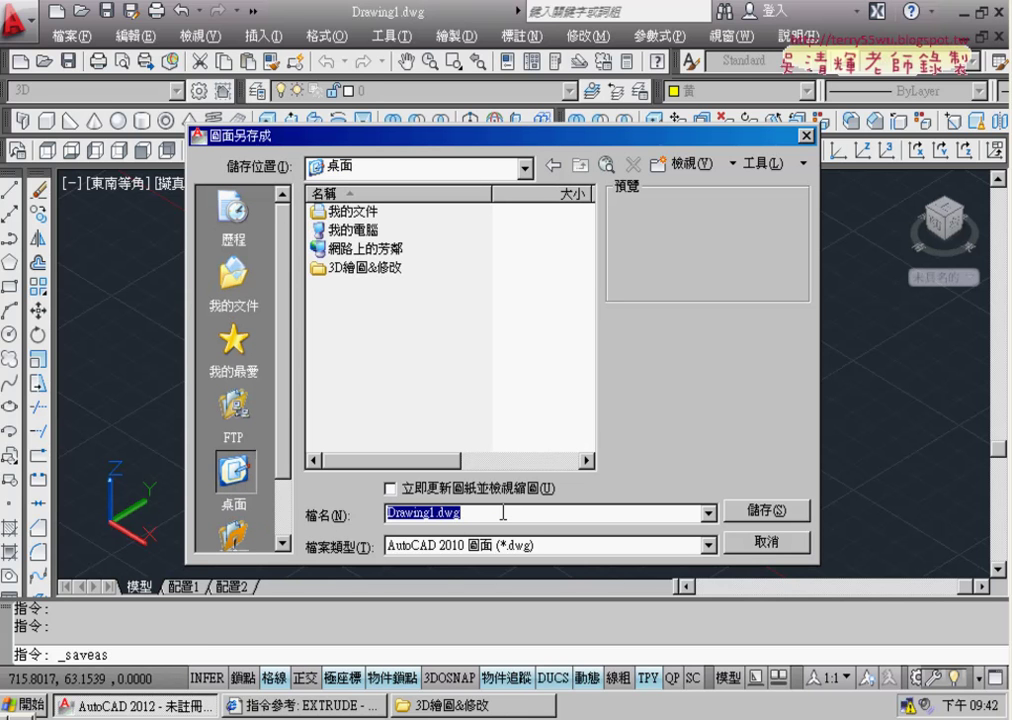
{"action": "type", "text": "2014"}
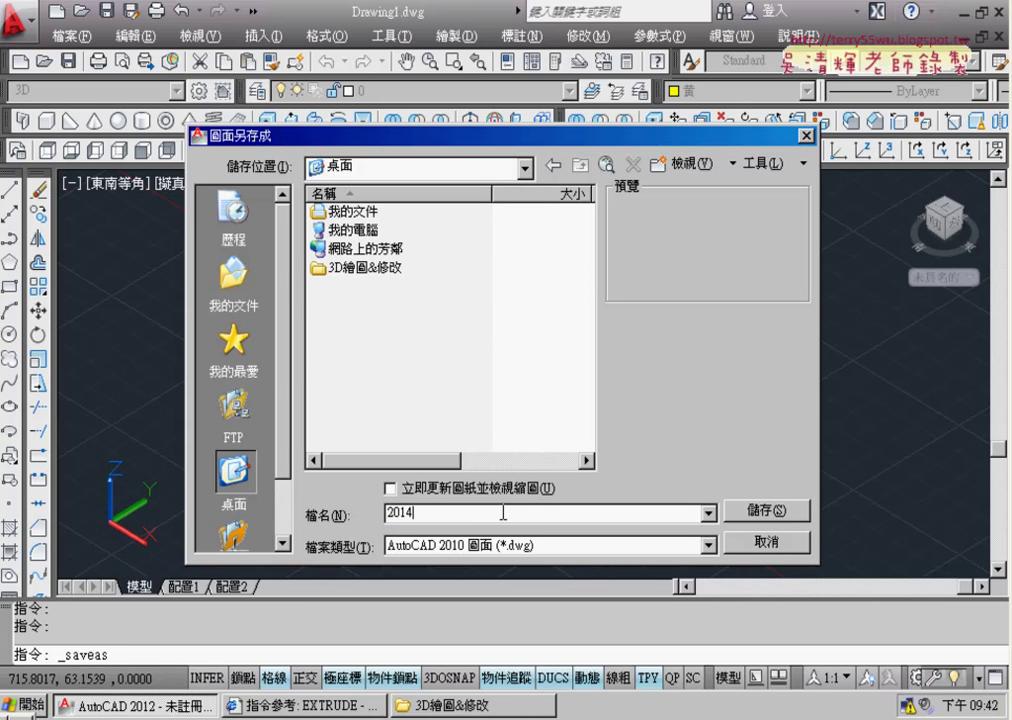
{"action": "type", "text": "03"}
{"action": "type", "text": "2"}
{"action": "type", "text": "1"}
{"action": "left_click", "coordinate": [765, 510]}
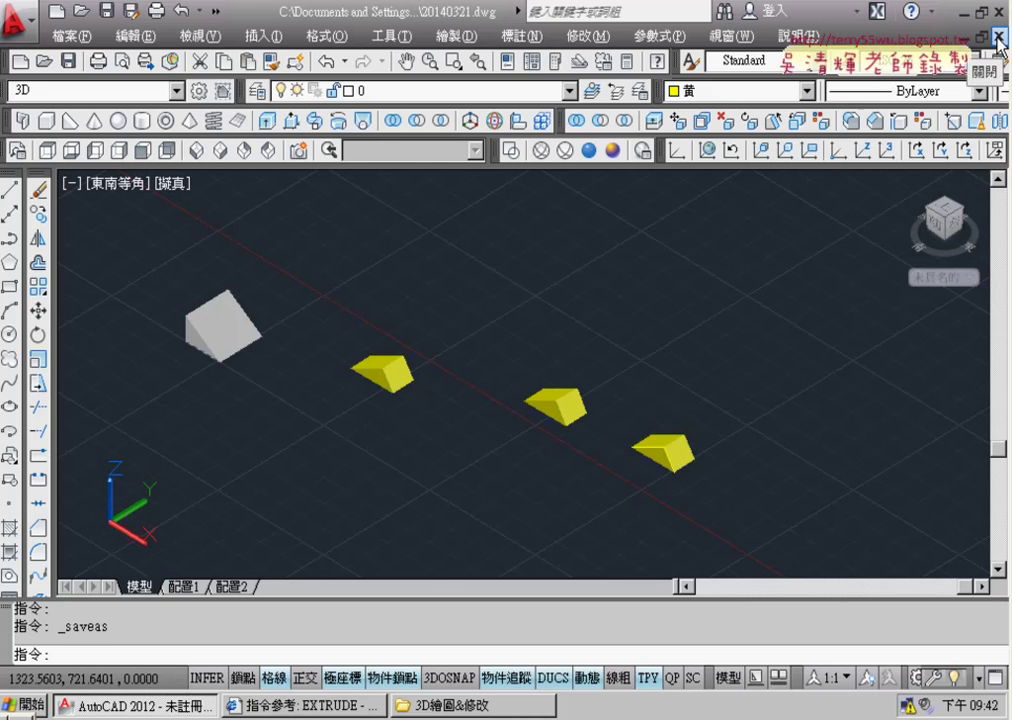
Close the 20140321 drawing and minimize AutoCAD
{"action": "left_click", "coordinate": [997, 42]}
{"action": "left_click", "coordinate": [997, 42]}
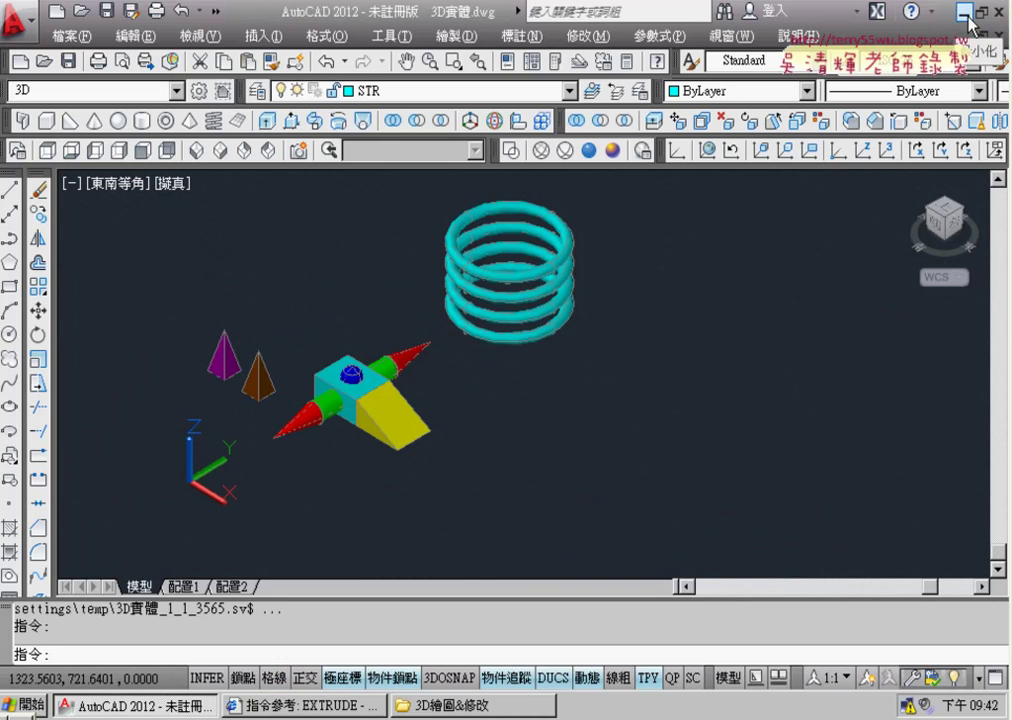
{"action": "left_click", "coordinate": [979, 12]}
Copy the 20140321 drawing file by dragging its desktop icon off to the right edge
{"action": "left_click", "coordinate": [911, 44]}
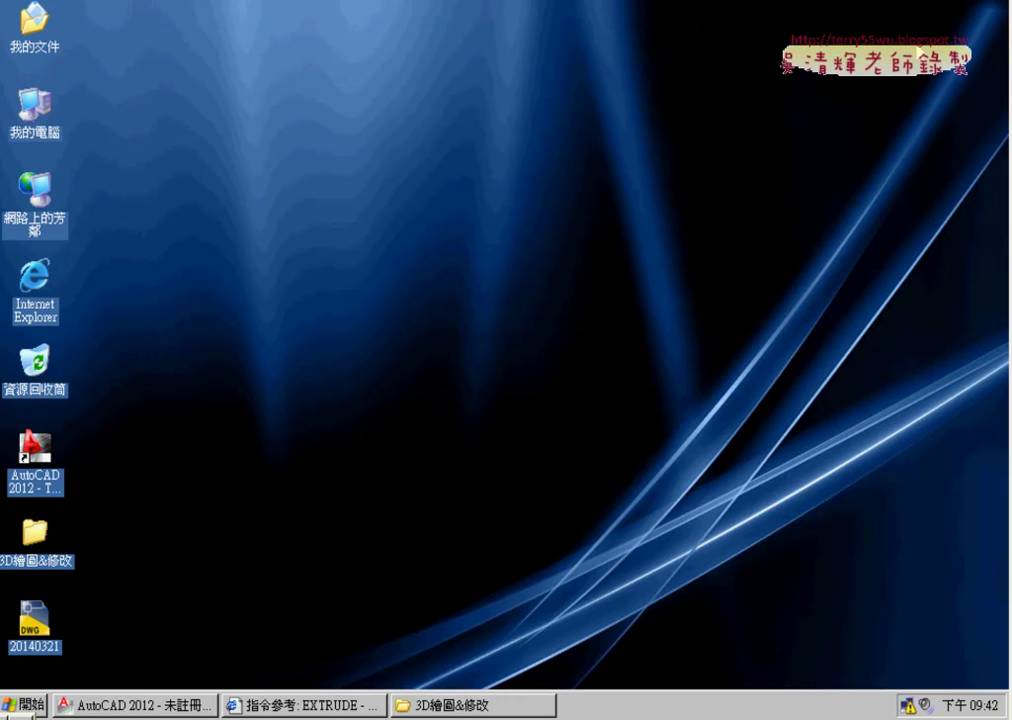
{"action": "left_click", "coordinate": [37, 627]}
{"action": "left_click_drag", "start_coordinate": [40, 625], "coordinate": [1008, 517]}
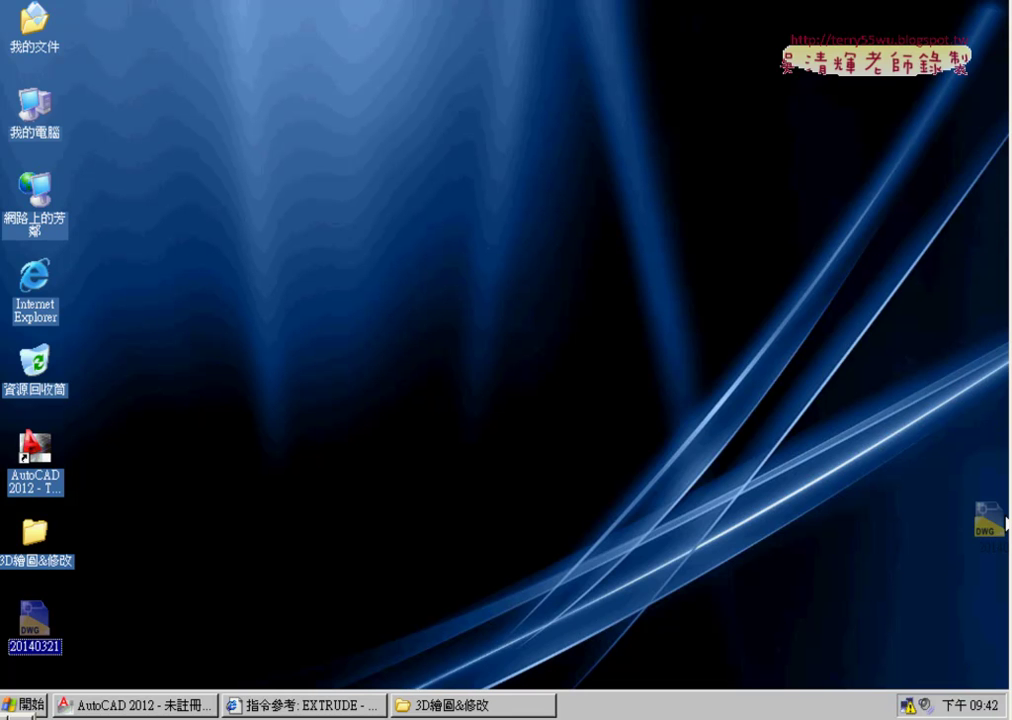
{"action": "left_click_drag", "start_coordinate": [1006, 518], "coordinate": [1006, 518]}
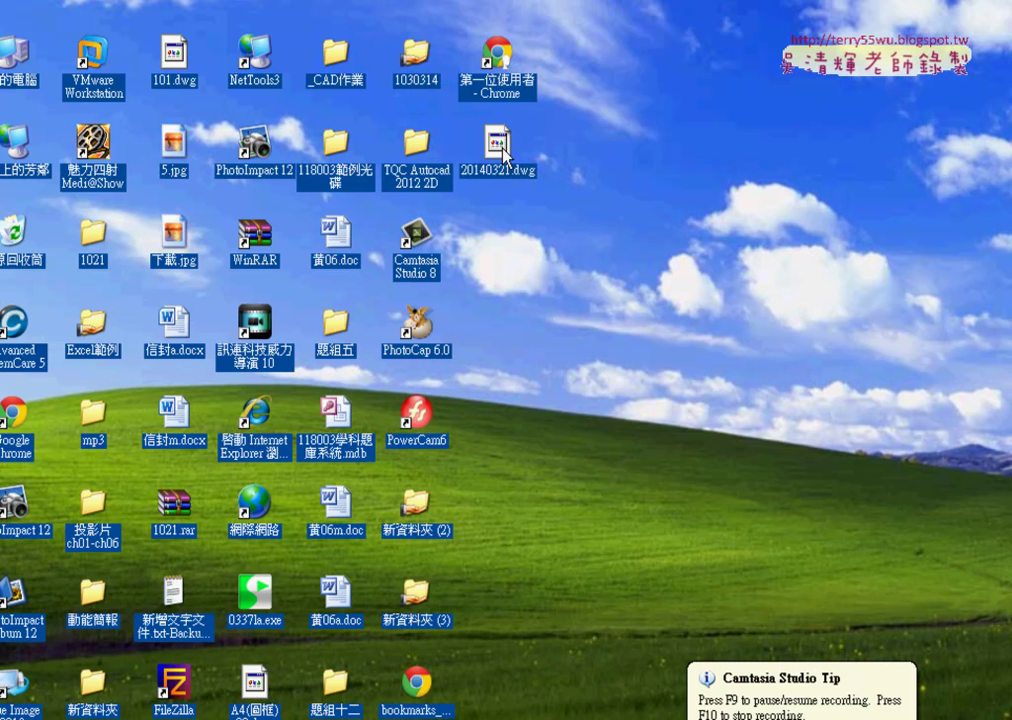
{"action": "left_click", "coordinate": [500, 148]}
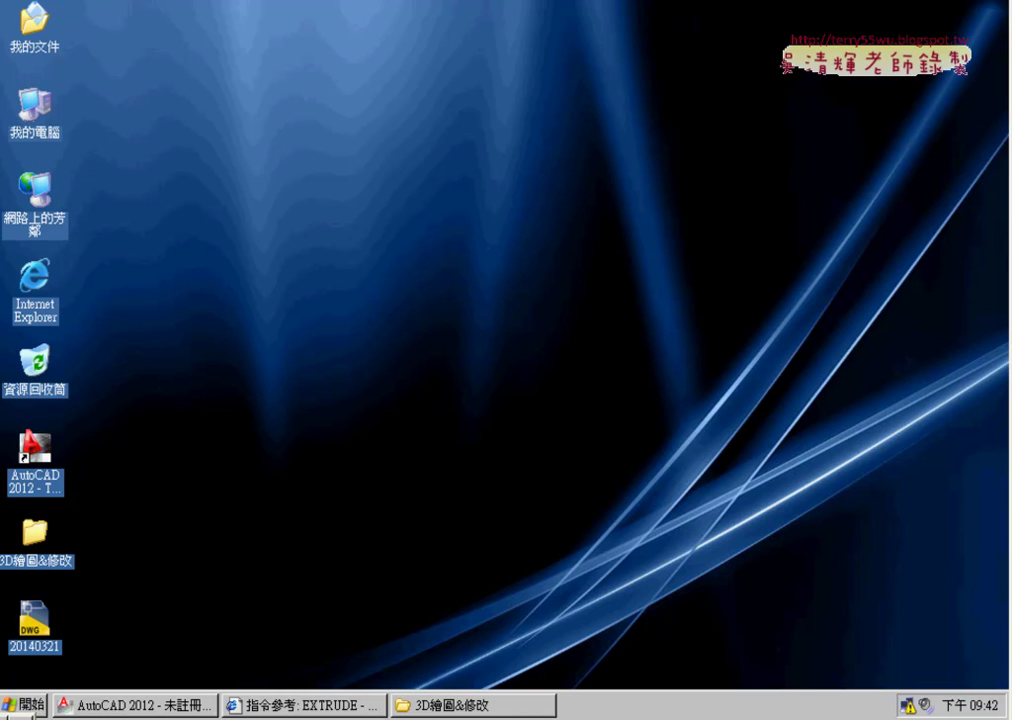
Delete the 20140321 file with 刪除(D) and confirm 是(Y) to the Recycle Bin
{"action": "right_click", "coordinate": [40, 620]}
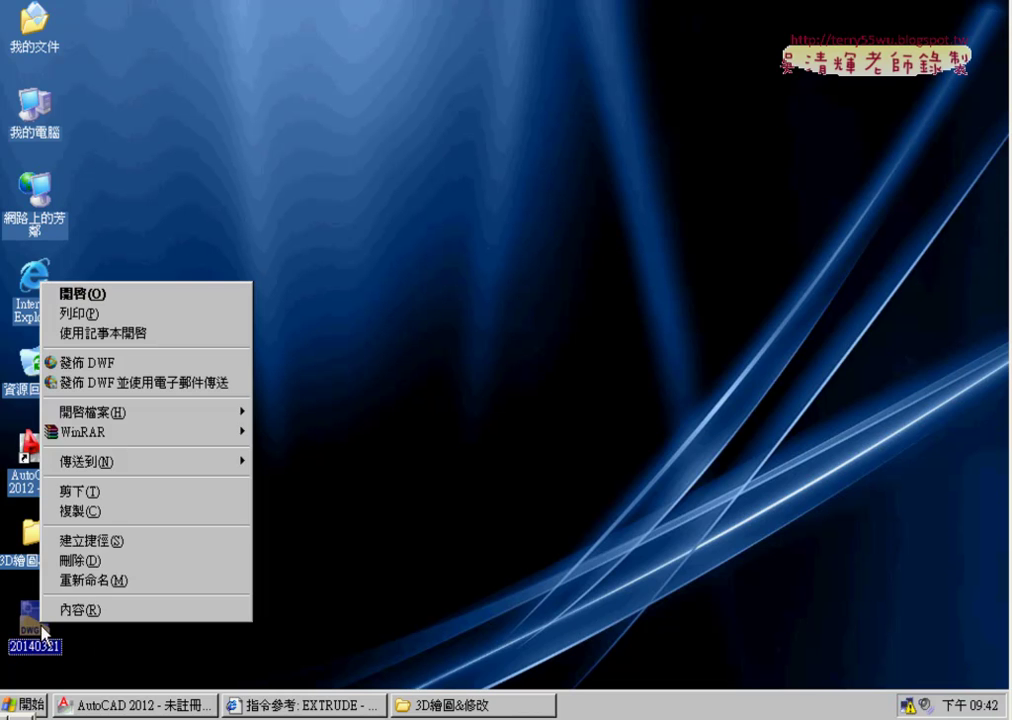
{"action": "left_click", "coordinate": [92, 566]}
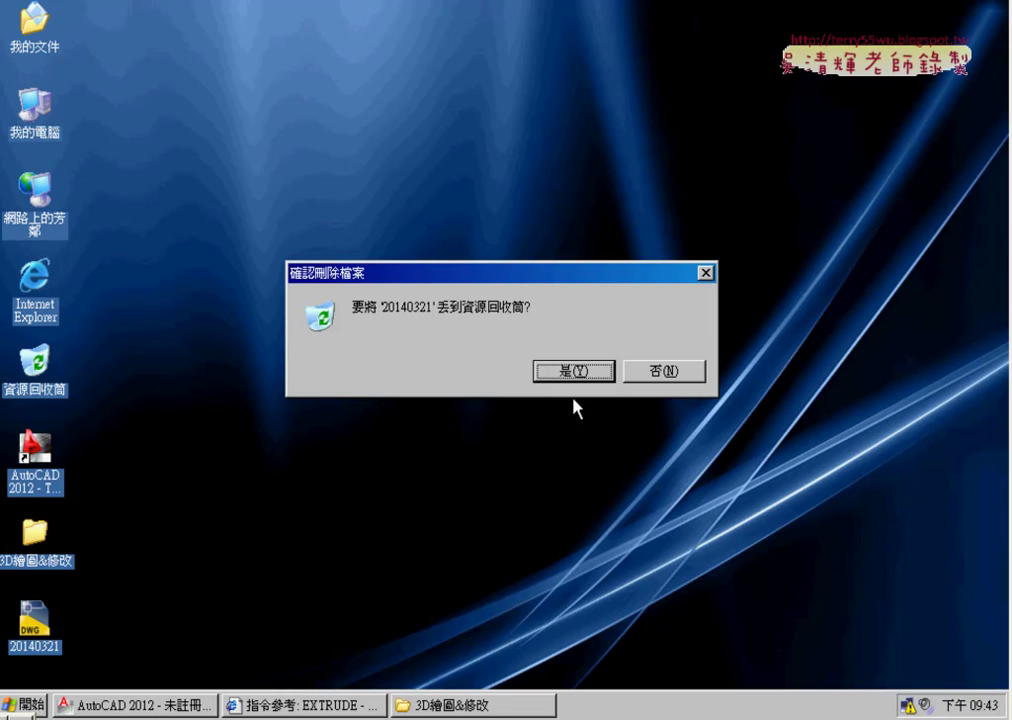
{"action": "left_click", "coordinate": [577, 372]}
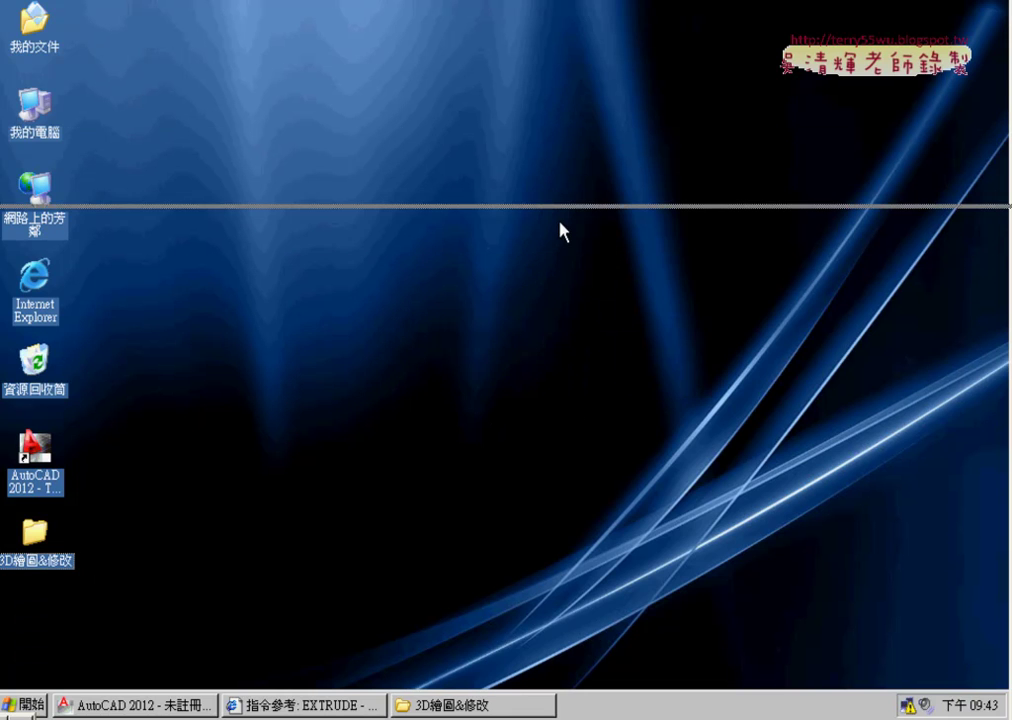